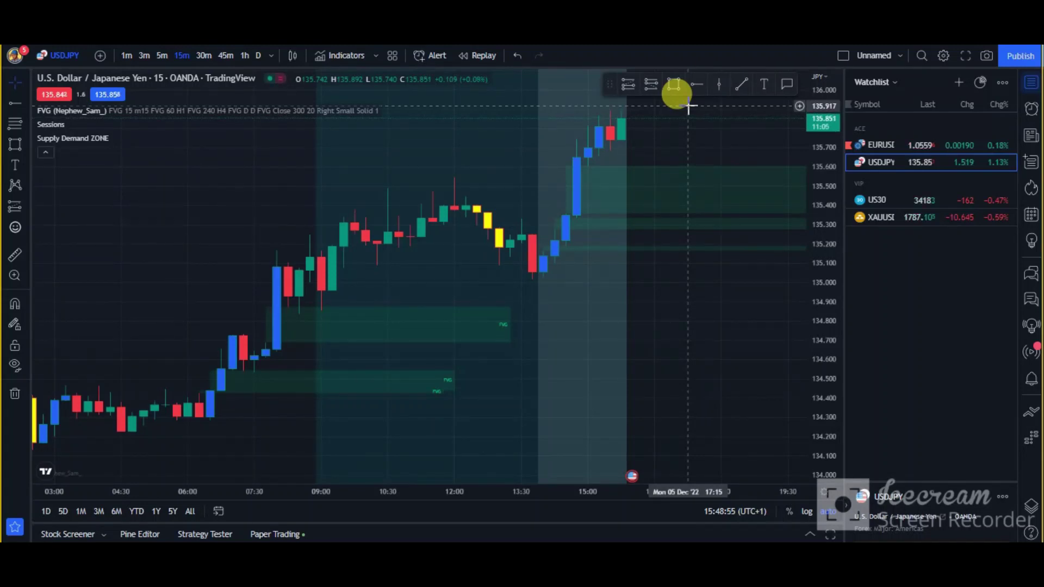
Switch to 30-minute candles and add the Moving Average Exponential indicator.
{"action": "left_click", "coordinate": [203, 55]}
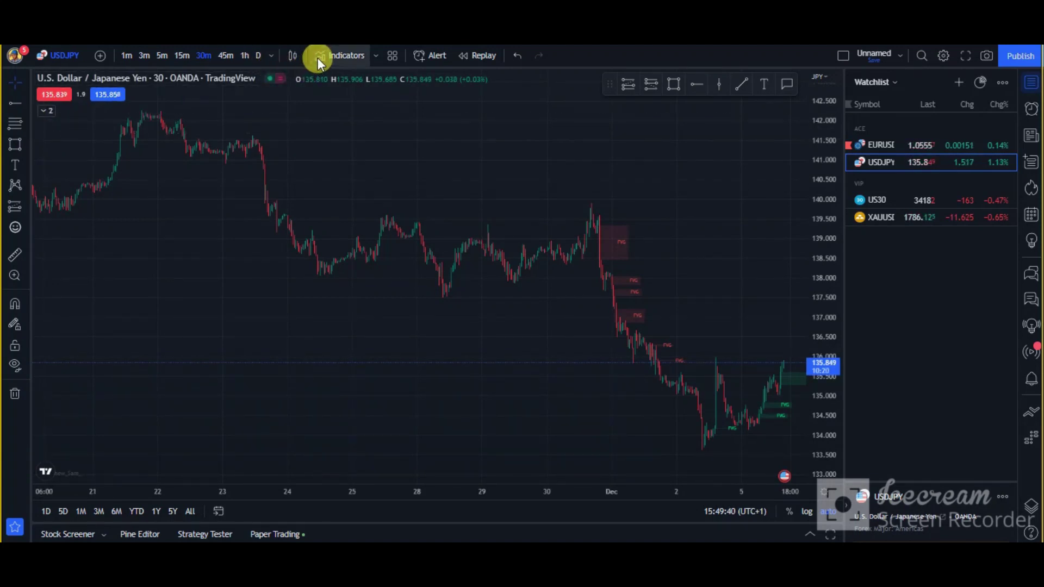
{"action": "left_click", "coordinate": [318, 57]}
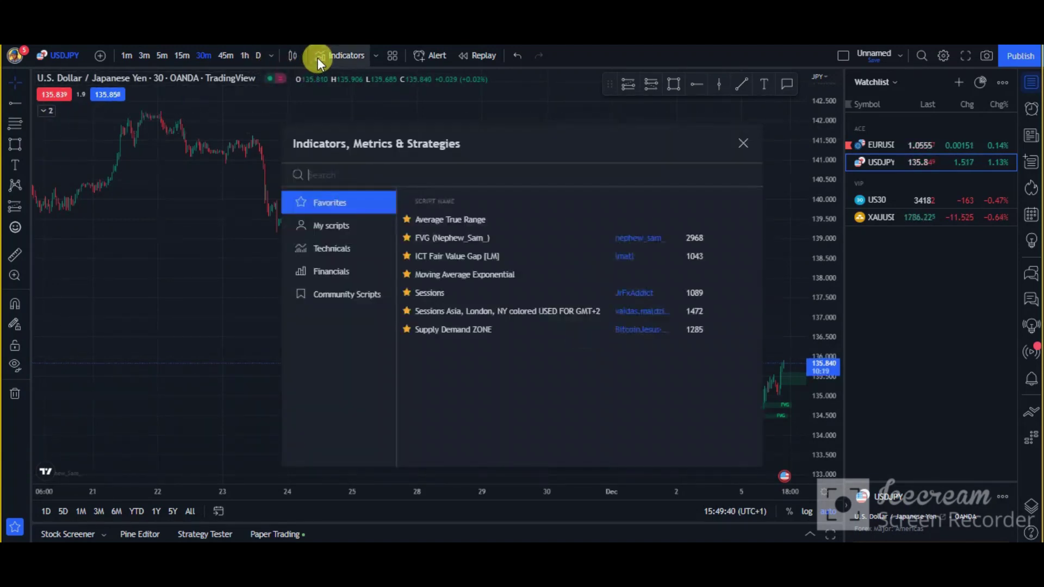
{"action": "left_click", "coordinate": [469, 276]}
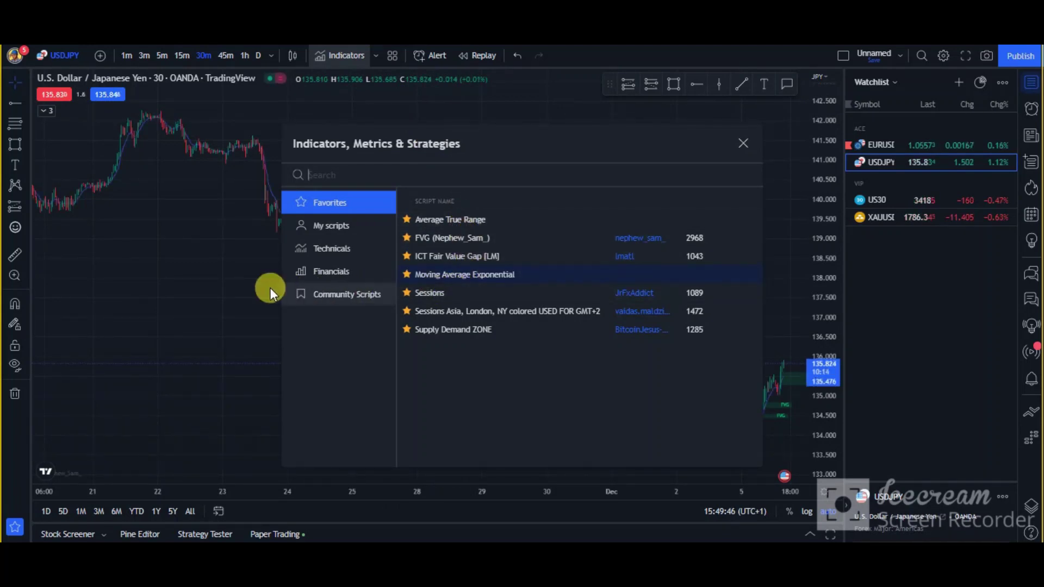
Set the EMA length to 200 and make its line yellow.
{"action": "left_click", "coordinate": [487, 243]}
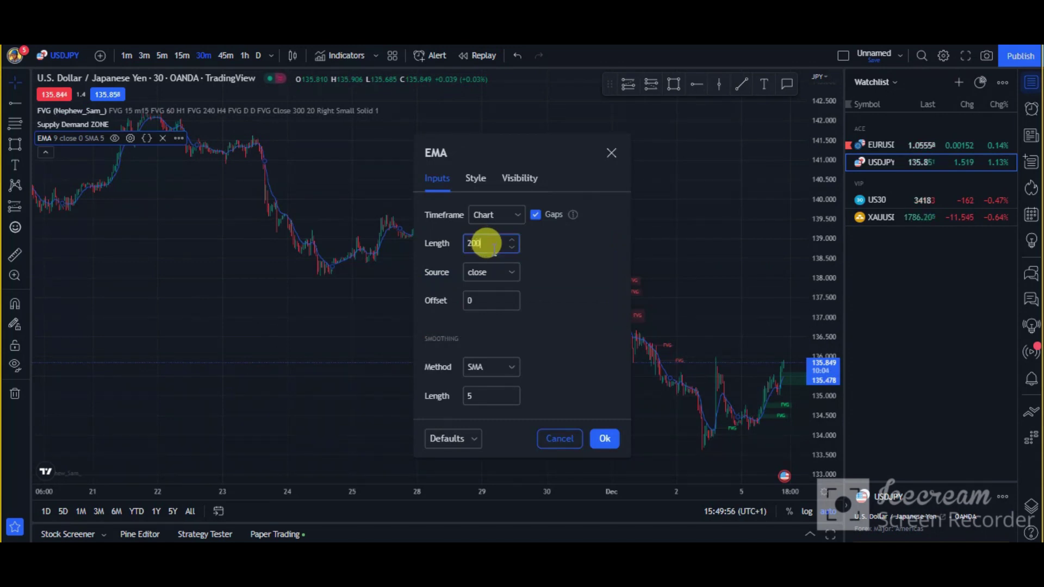
{"action": "type", "text": "200"}
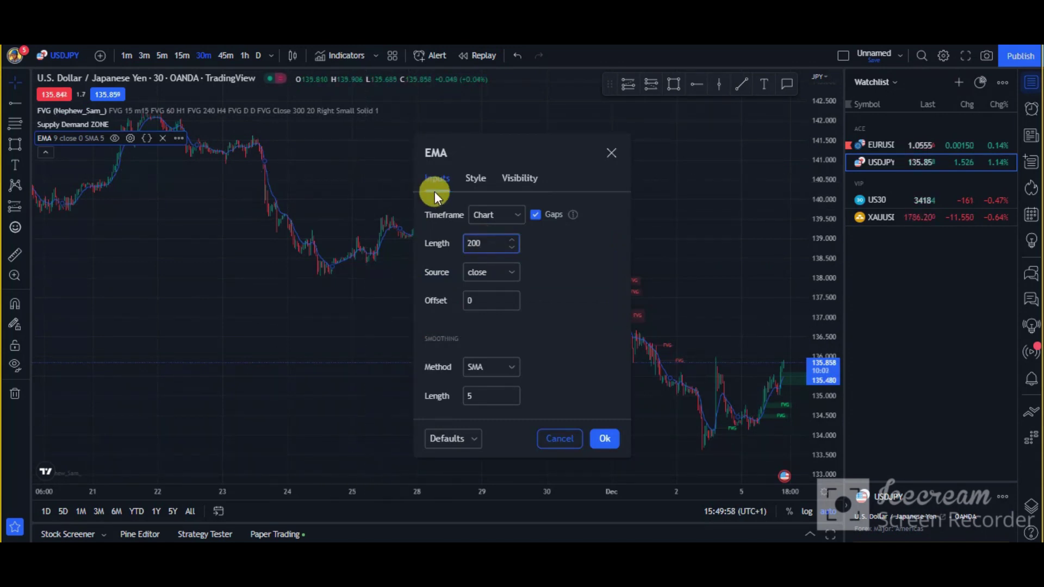
{"action": "left_click", "coordinate": [468, 177]}
{"action": "left_click", "coordinate": [513, 214]}
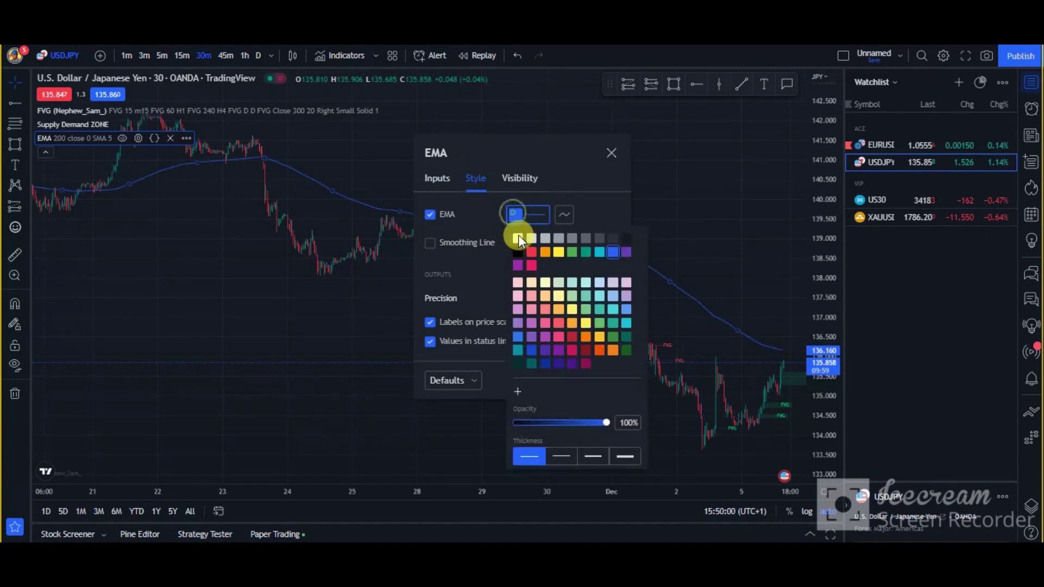
{"action": "left_click", "coordinate": [559, 252]}
{"action": "left_click", "coordinate": [370, 286]}
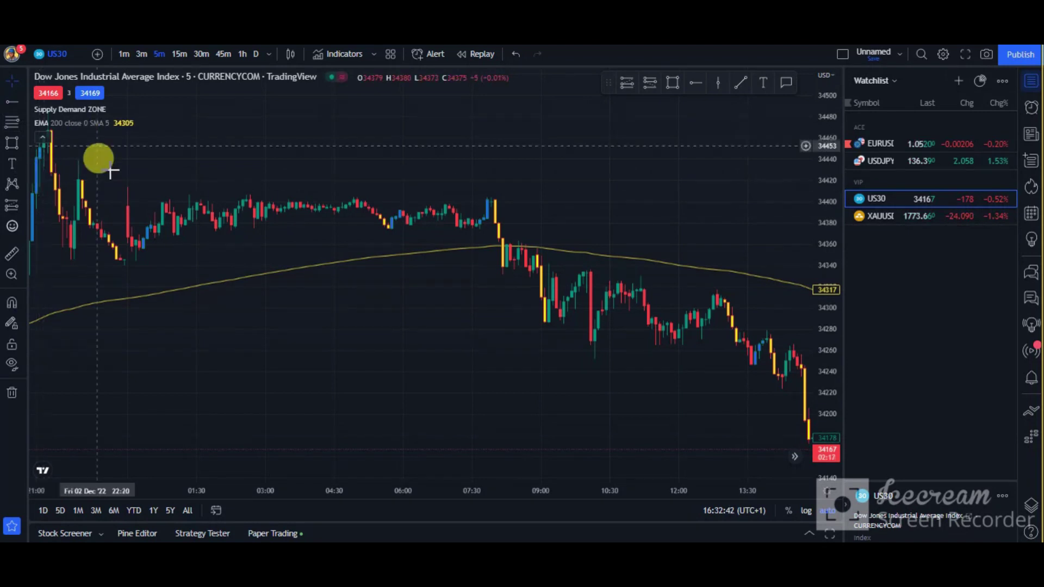
Pan and zoom the chart onto the December 5 04:00–12:00 drop around 08:00.
{"action": "left_click_drag", "start_coordinate": [159, 204], "coordinate": [245, 203]}
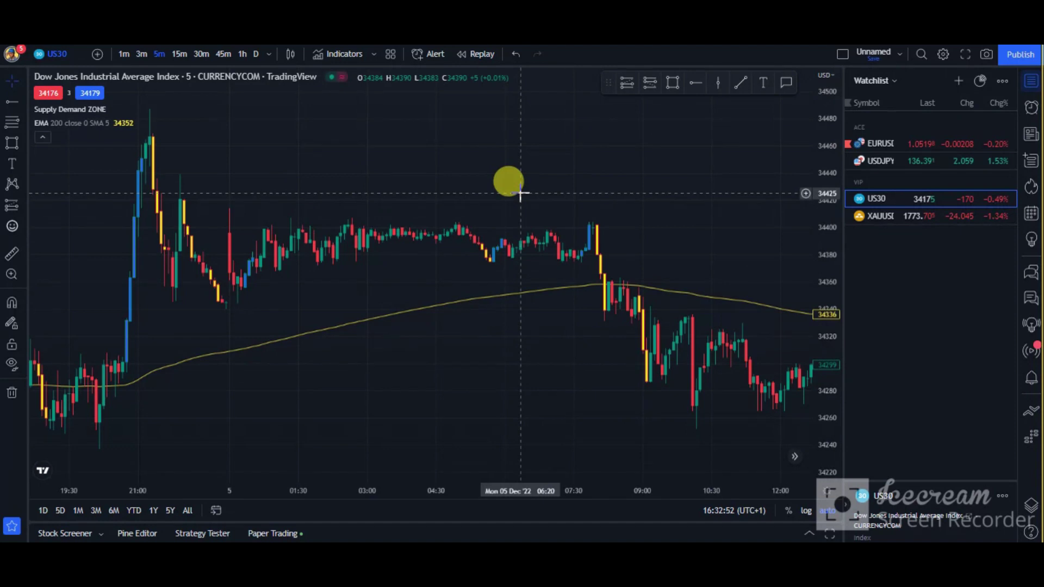
{"action": "scroll", "coordinate": [519, 195], "scroll_direction": "up", "scroll_amount": 3}
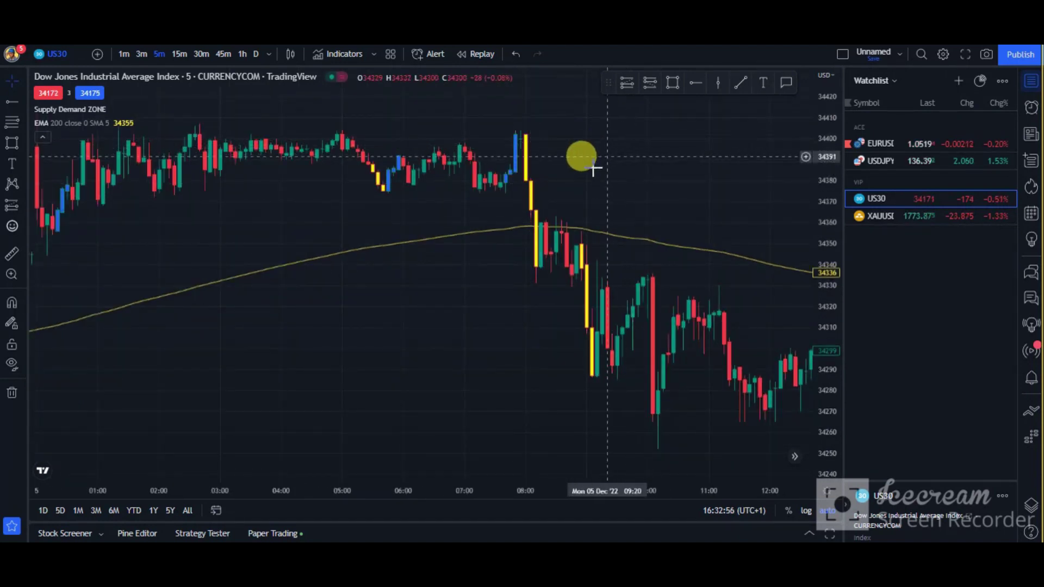
{"action": "scroll", "coordinate": [428, 206], "scroll_direction": "up", "scroll_amount": 2}
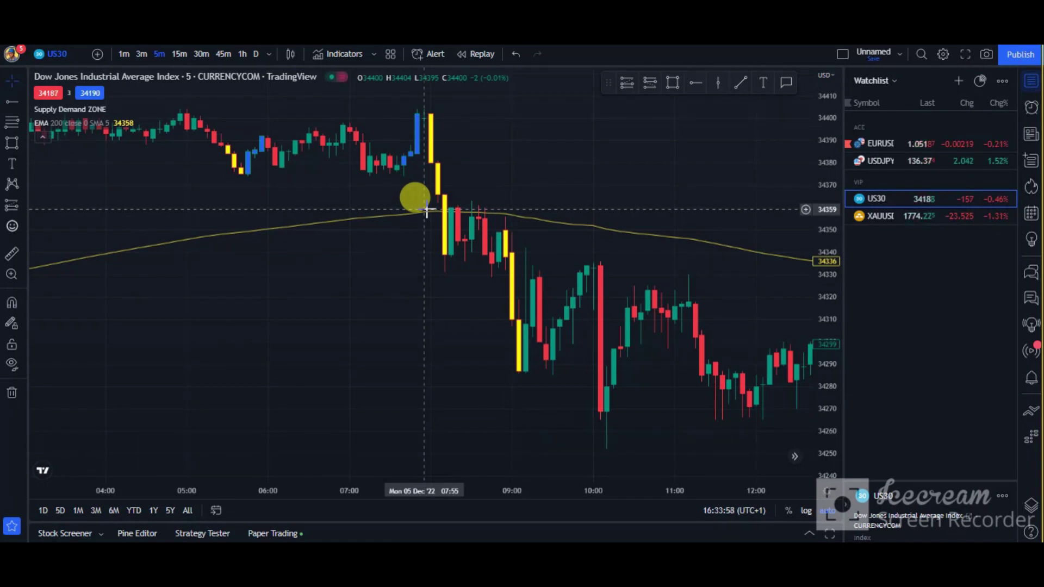
Place a horizontal ray at 34332 and select it.
{"action": "left_click", "coordinate": [688, 90]}
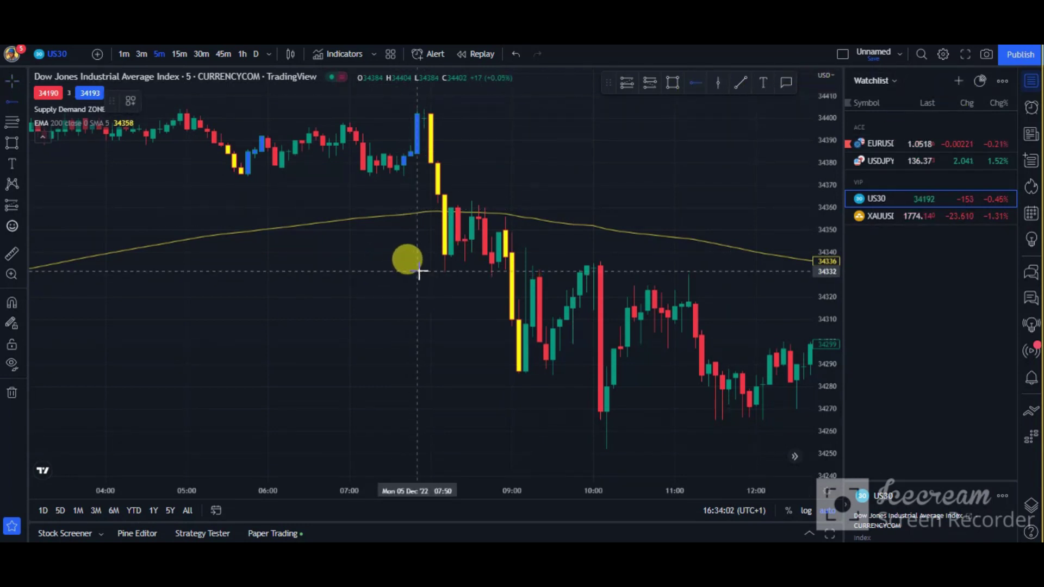
{"action": "left_click", "coordinate": [419, 271]}
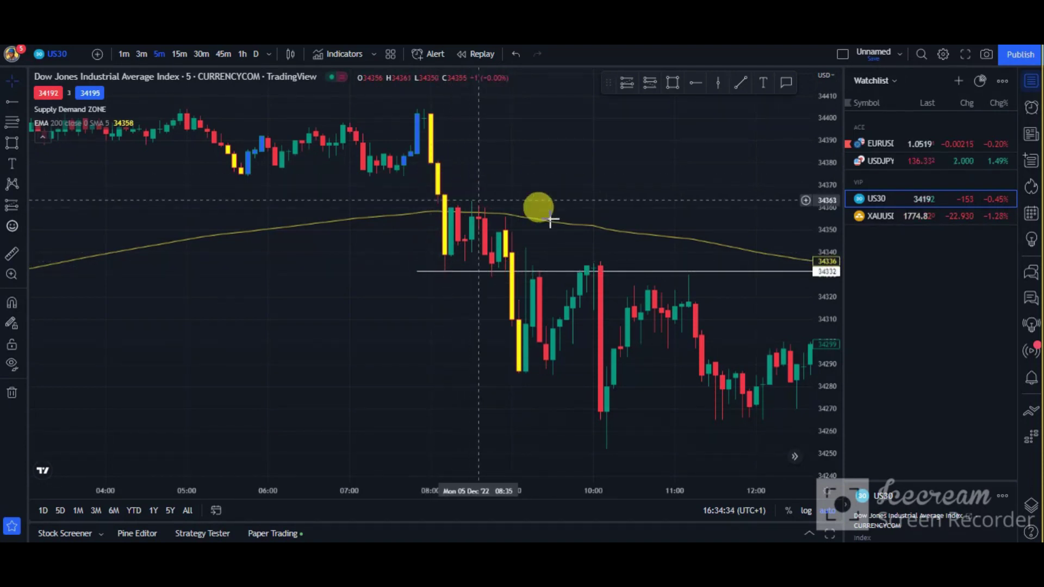
{"action": "left_click", "coordinate": [459, 271]}
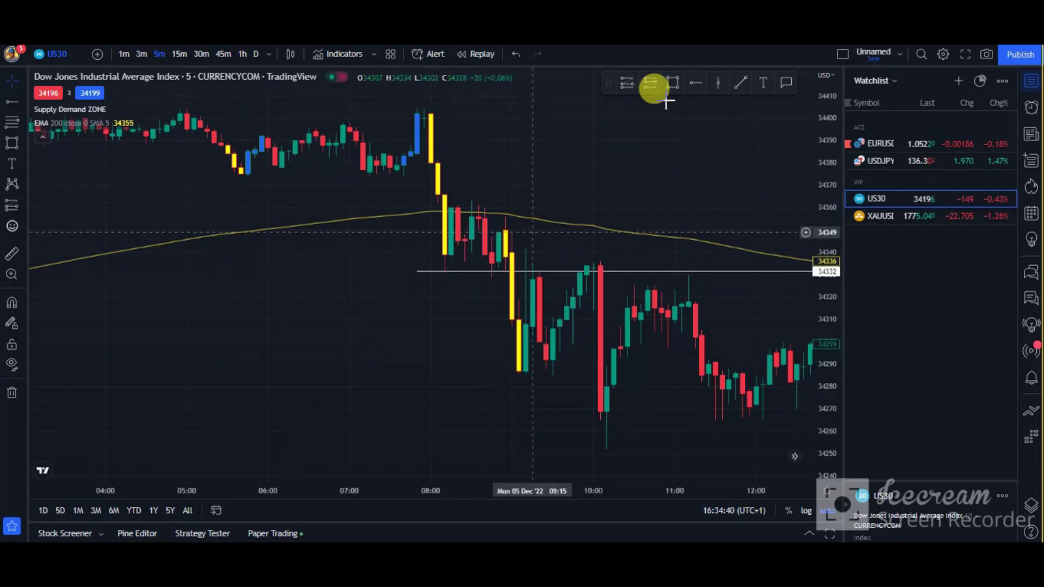
Draw a rectangle from 08:45 at 34349 to 10:45 at 34334.
{"action": "left_click", "coordinate": [678, 81]}
{"action": "left_click", "coordinate": [488, 221]}
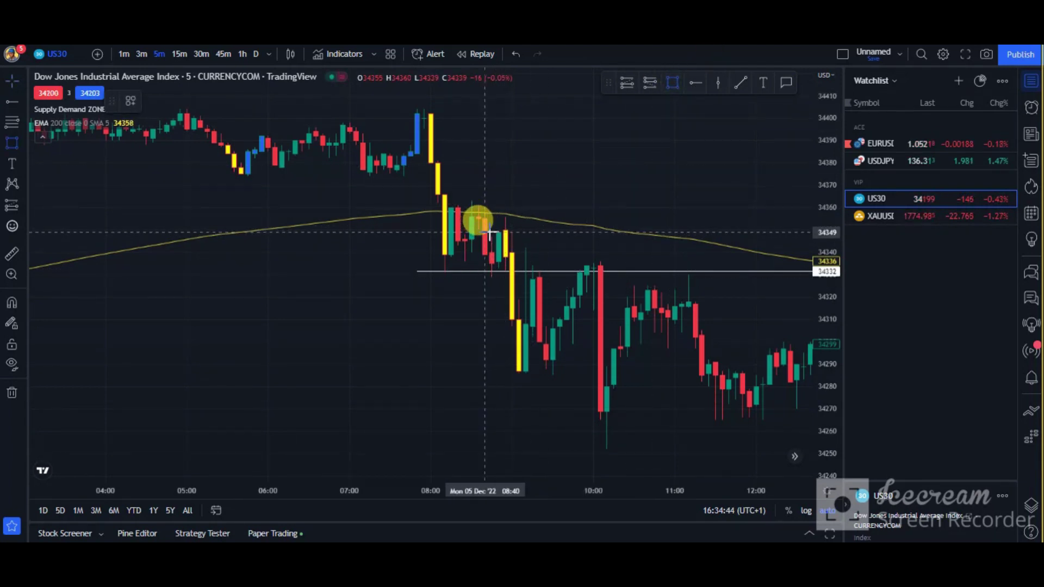
{"action": "left_click", "coordinate": [491, 233]}
{"action": "left_click_drag", "start_coordinate": [491, 232], "coordinate": [655, 266]}
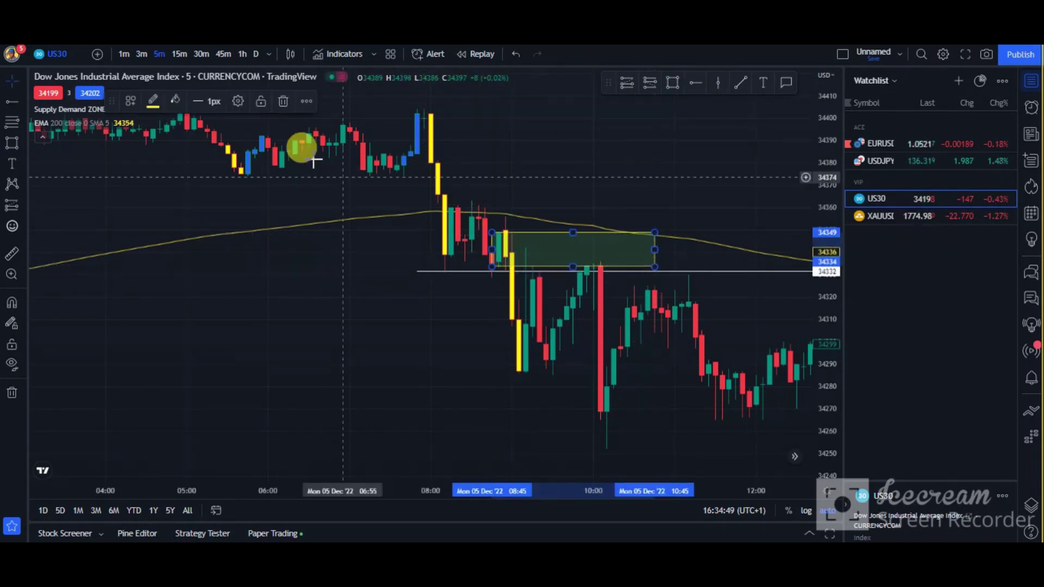
Fill the supply-zone rectangle red and recentre the chart on it.
{"action": "left_click", "coordinate": [175, 101]}
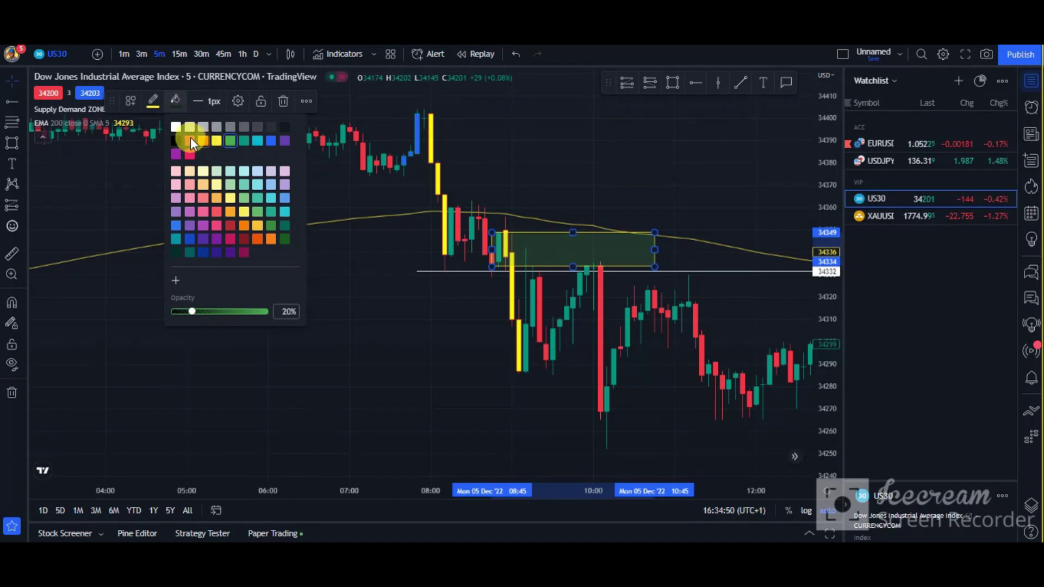
{"action": "left_click", "coordinate": [189, 154]}
{"action": "scroll", "coordinate": [540, 177], "scroll_direction": "up", "scroll_amount": 2}
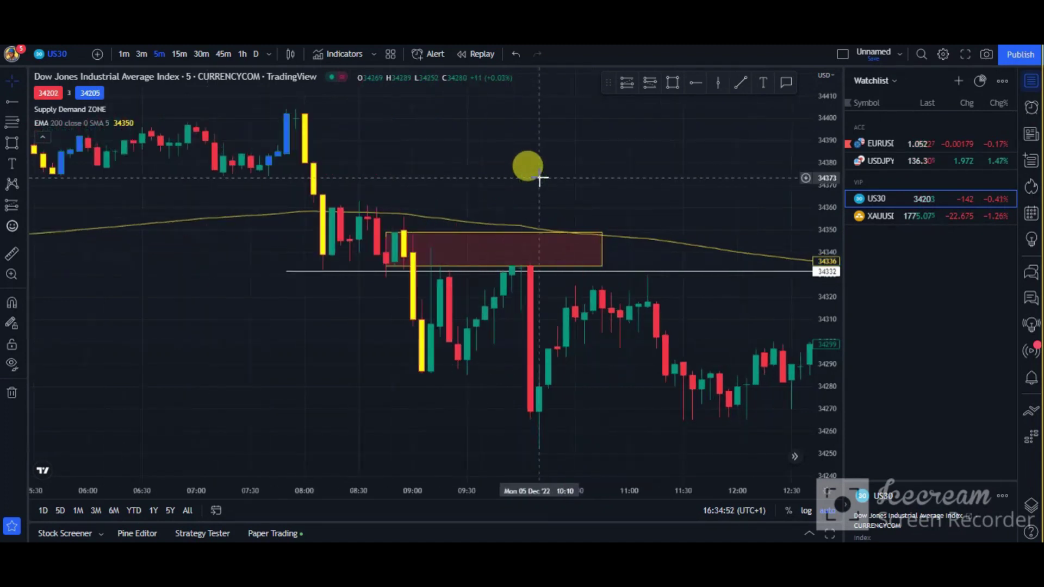
{"action": "scroll", "coordinate": [539, 178], "scroll_direction": "up", "scroll_amount": 2}
{"action": "scroll", "coordinate": [820, 345], "scroll_direction": "up", "scroll_amount": 2}
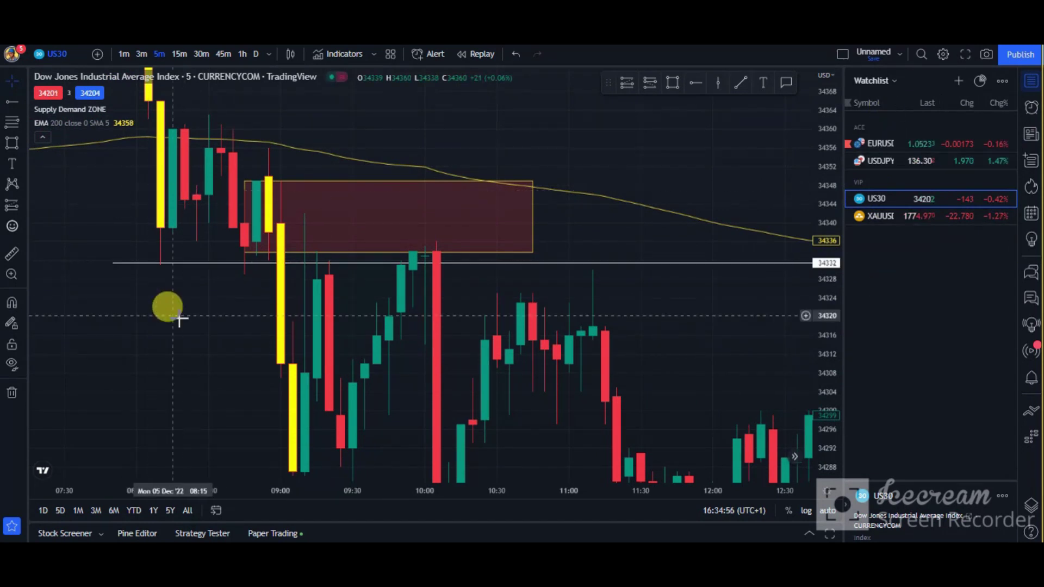
{"action": "left_click_drag", "start_coordinate": [252, 329], "coordinate": [289, 303]}
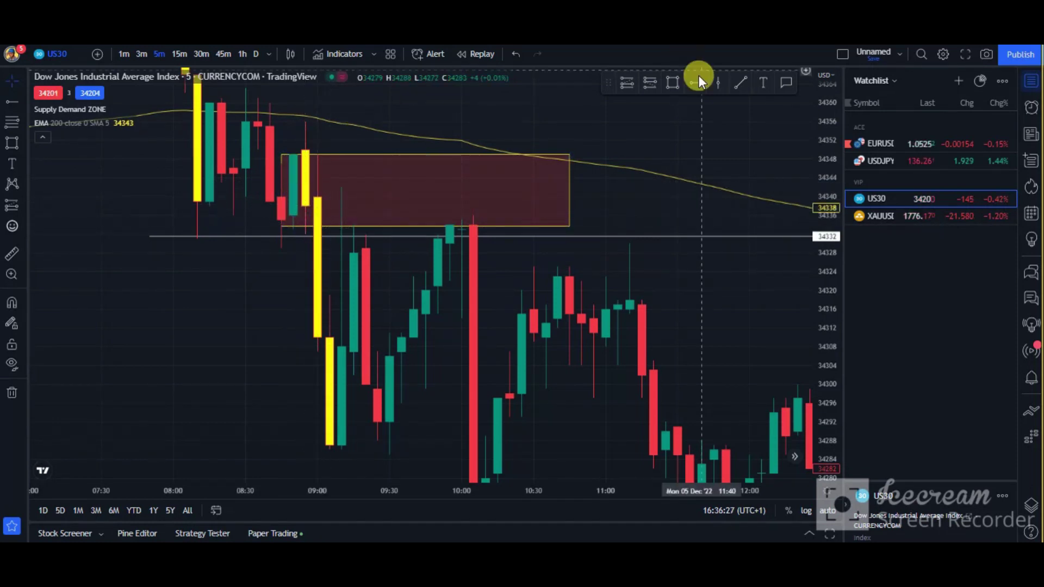
Place a short position entering near 34333 with its stop at the zone top, 34351.
{"action": "left_click", "coordinate": [649, 83]}
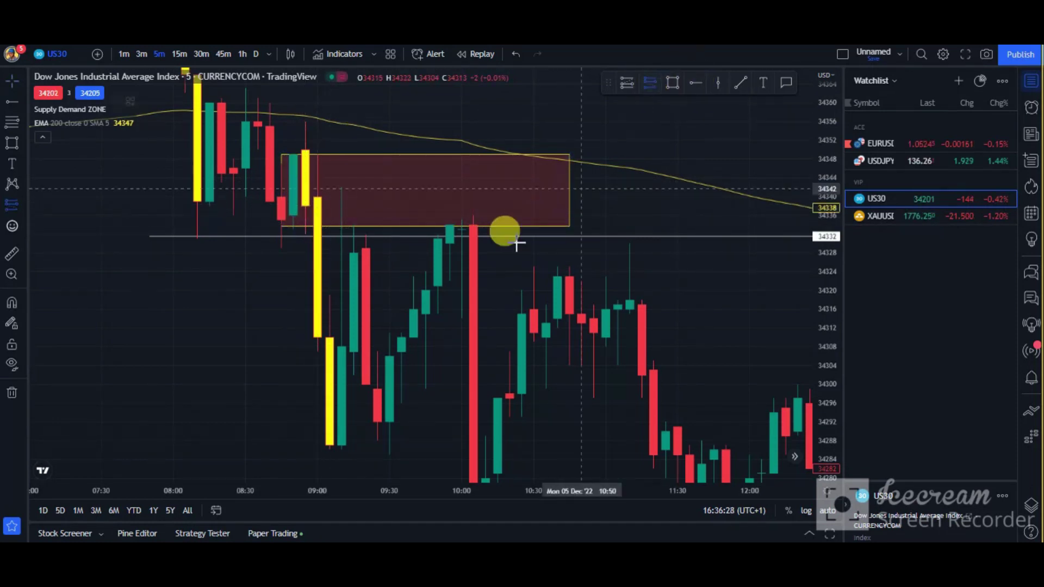
{"action": "left_click", "coordinate": [338, 230]}
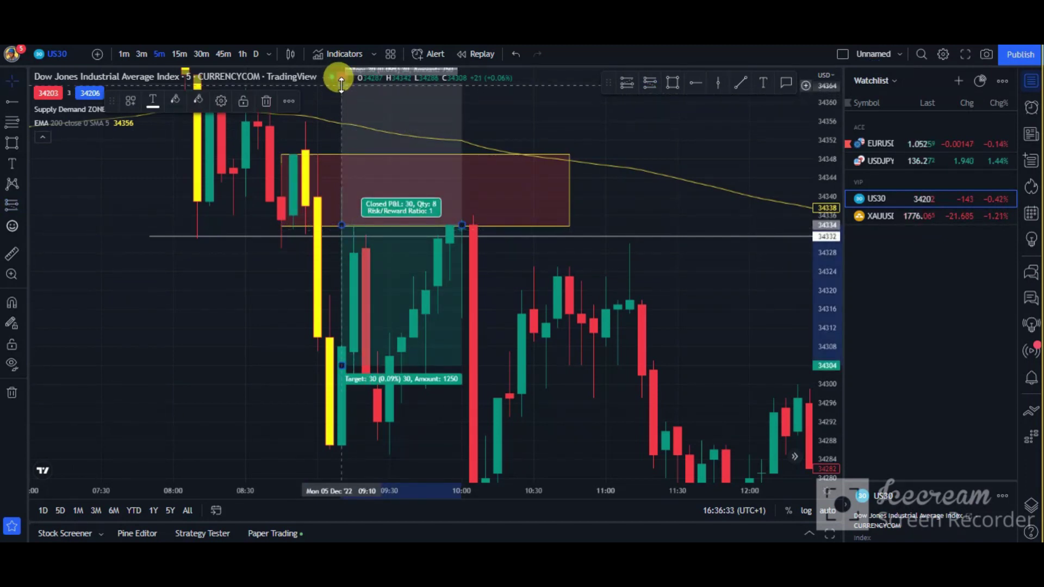
{"action": "mouse_move", "coordinate": [341, 81]}
{"action": "left_mouse_down"}
{"action": "mouse_move", "coordinate": [352, 140]}
{"action": "mouse_move", "coordinate": [361, 154]}
{"action": "mouse_move", "coordinate": [369, 143]}
{"action": "left_mouse_up"}
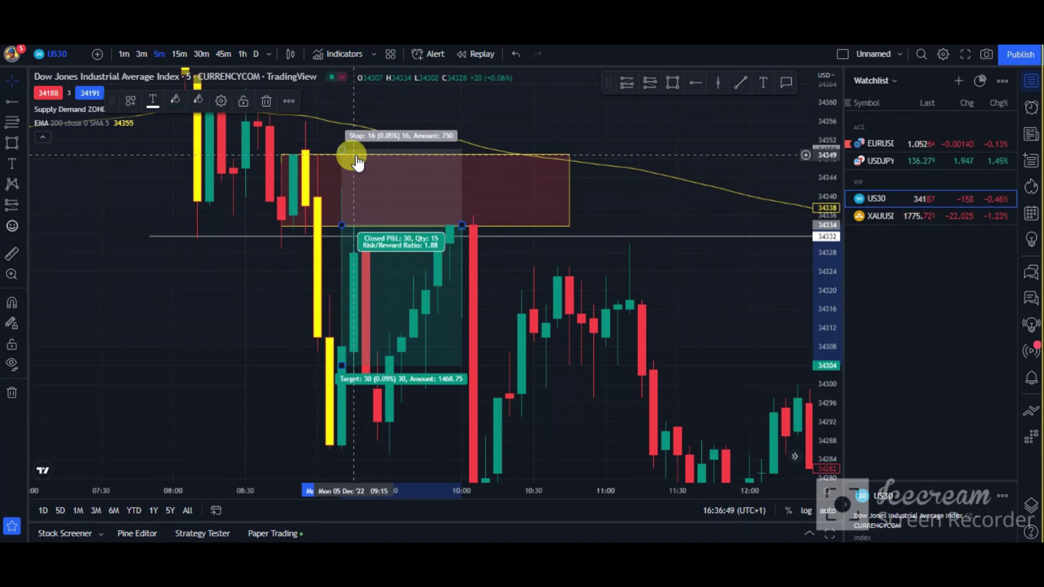
{"action": "left_click_drag", "start_coordinate": [342, 136], "coordinate": [357, 143]}
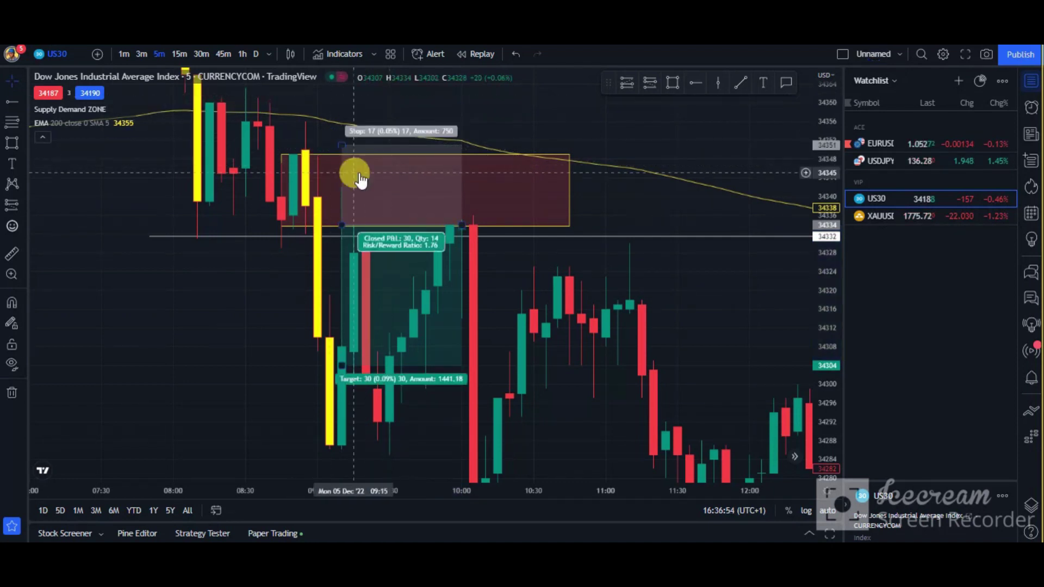
{"action": "left_click", "coordinate": [461, 252]}
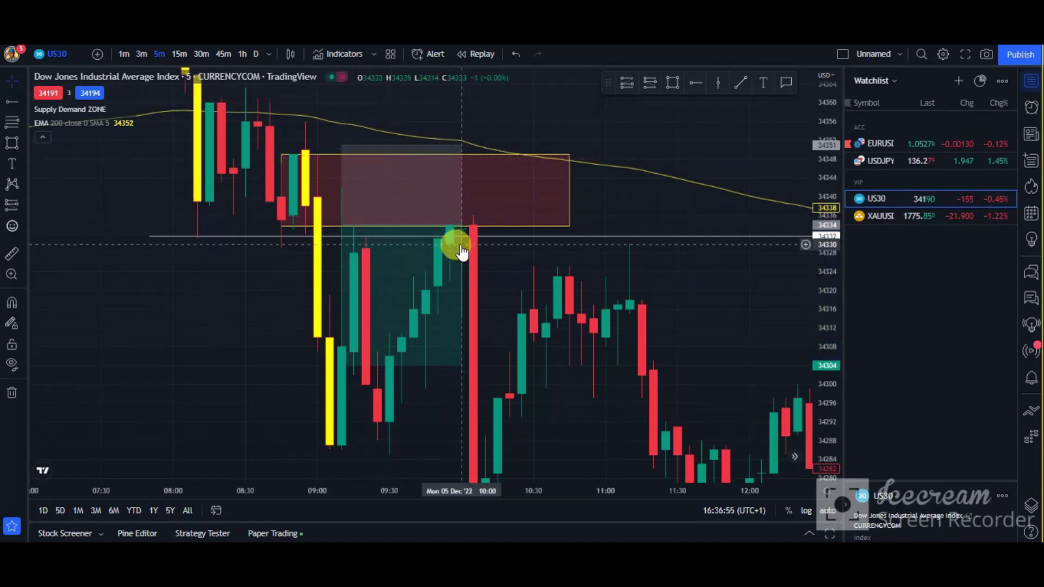
Stretch the short position's target down to about 34253 for 4.76 risk/reward.
{"action": "left_click_drag", "start_coordinate": [347, 366], "coordinate": [472, 449]}
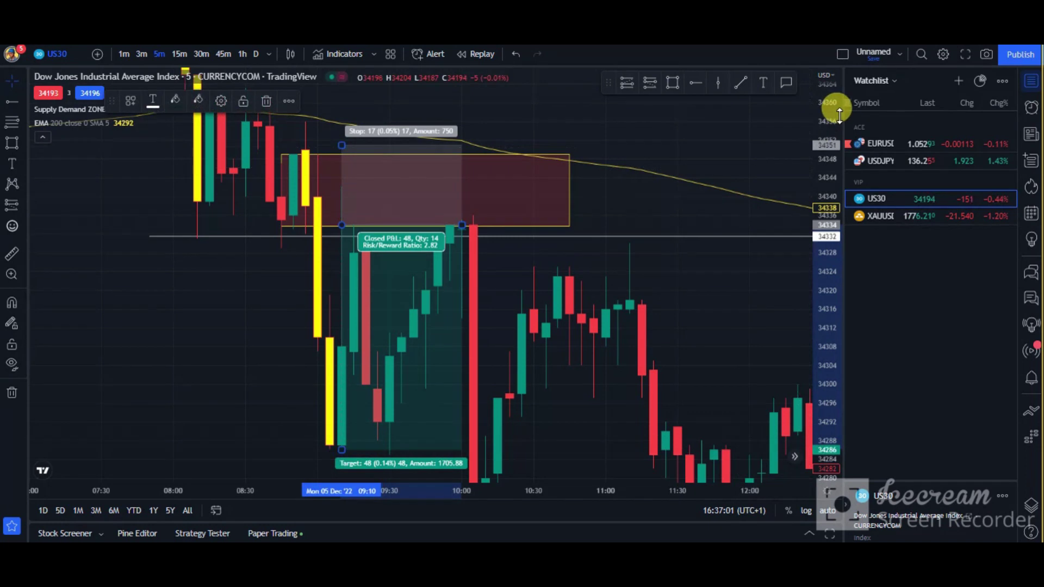
{"action": "left_click_drag", "start_coordinate": [832, 105], "coordinate": [835, 207]}
{"action": "left_click_drag", "start_coordinate": [699, 298], "coordinate": [678, 226]}
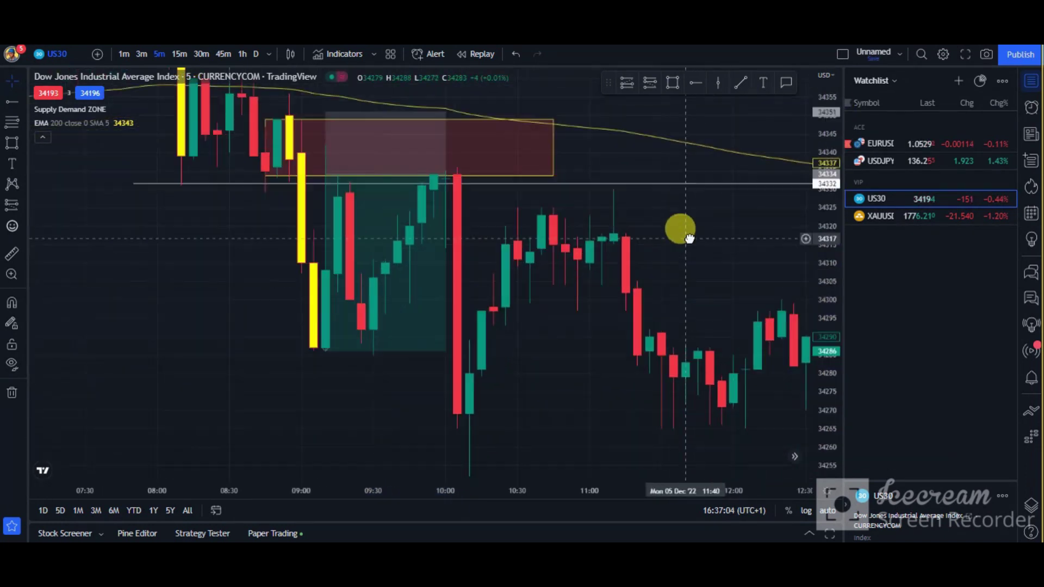
{"action": "mouse_move", "coordinate": [329, 346]}
{"action": "left_mouse_down"}
{"action": "mouse_move", "coordinate": [321, 340]}
{"action": "mouse_move", "coordinate": [462, 470]}
{"action": "left_mouse_up"}
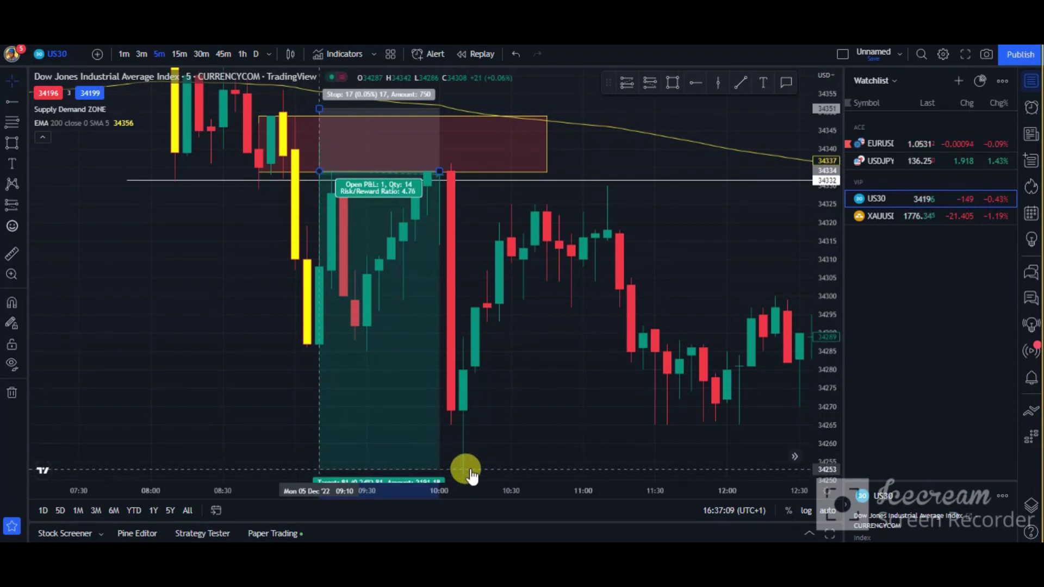